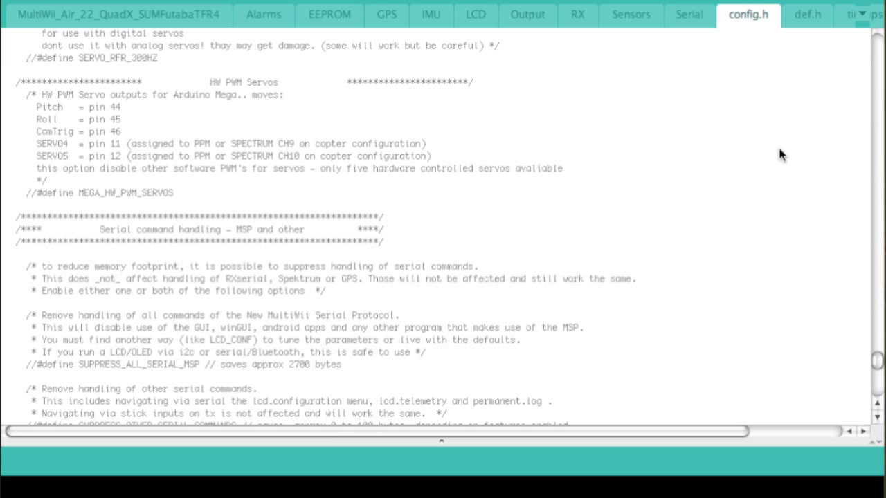
# Scroll up and down through config.h in the Arduino IDE before leaving it.
pyautogui.scroll(20, 764, 107)
pyautogui.scroll(-15, 764, 108)
pyautogui.scroll(15, 764, 107)
pyautogui.scroll(10, 764, 107)
pyautogui.scroll(-15, 764, 107)
pyautogui.scroll(-15, 764, 107)
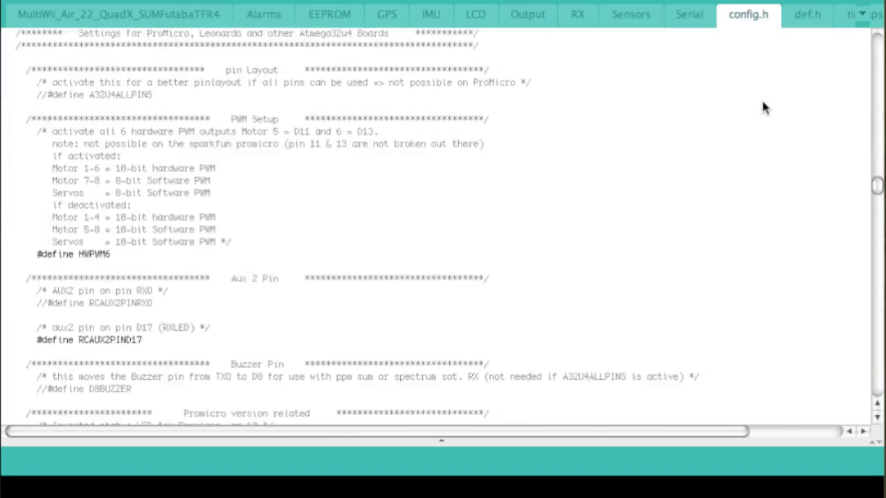
pyautogui.scroll(15, 764, 107)
pyautogui.scroll(7, 765, 108)
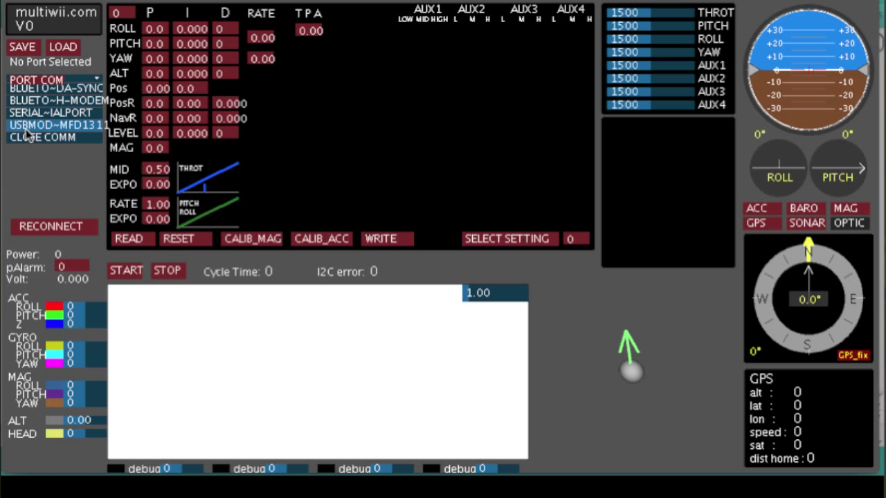
# Select the USB serial port and start streaming live flight-controller data.
pyautogui.click(26, 127)
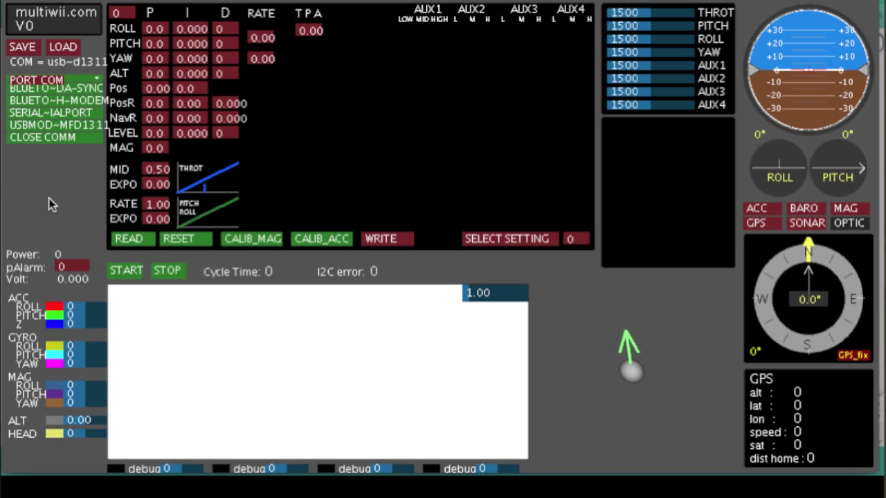
pyautogui.click(130, 274)
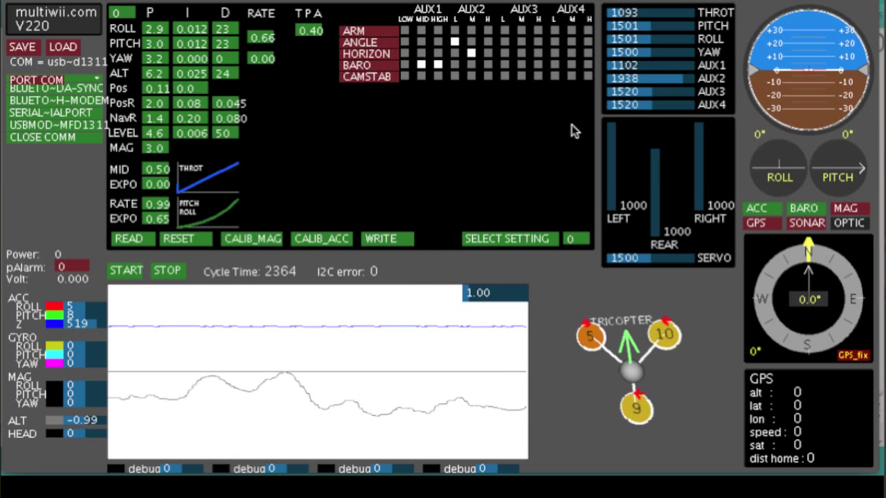
# Enable ANGLE on AUX2 low and BARO on AUX1 middle, then untick ANGLE again.
pyautogui.click(455, 42)
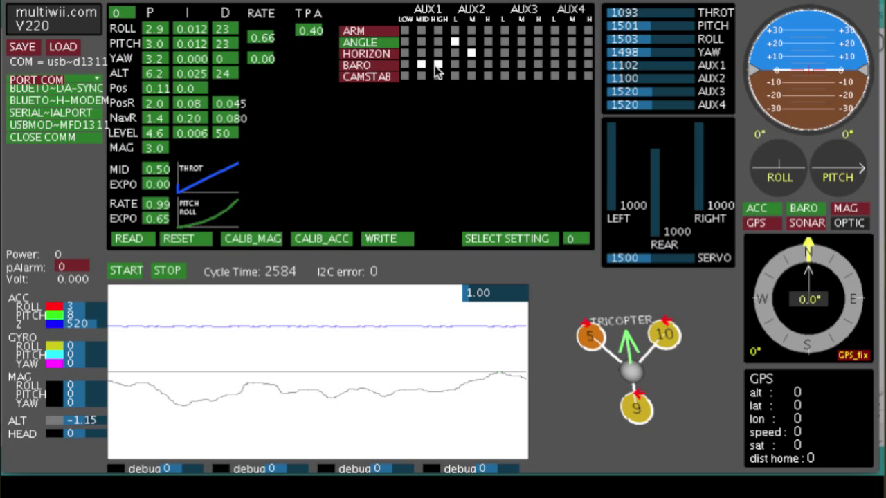
pyautogui.click(421, 65)
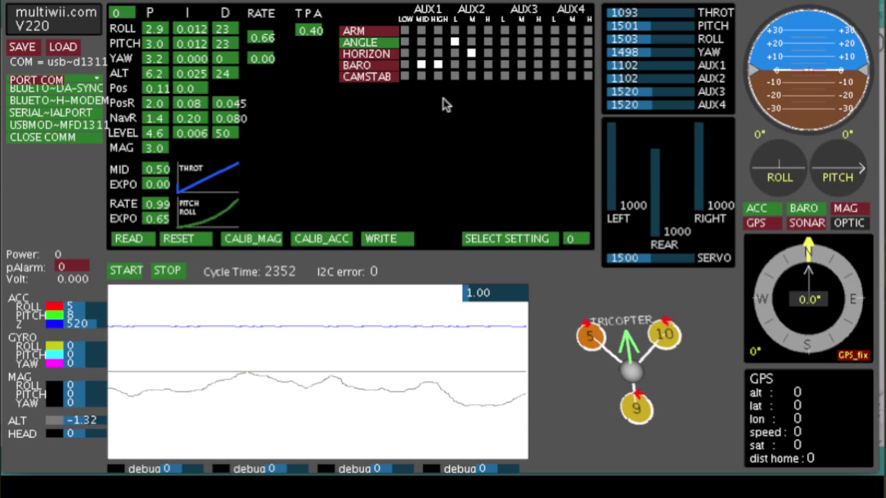
pyautogui.click(454, 41)
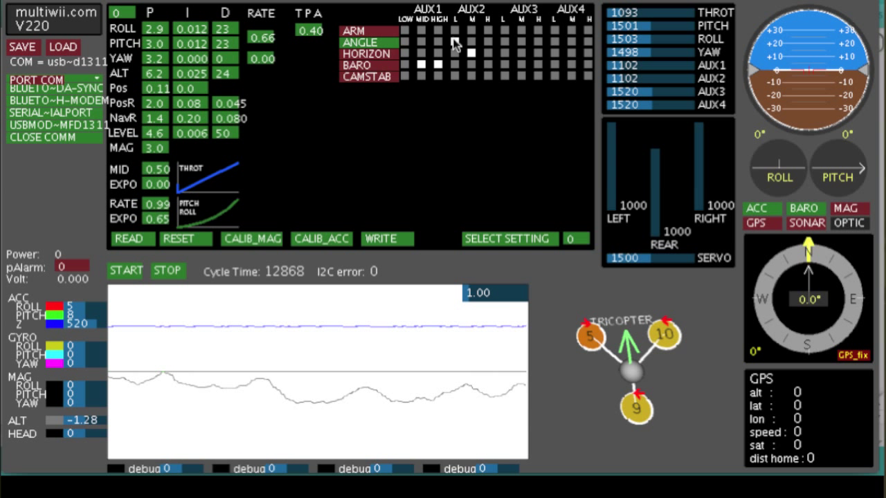
# Re-enable ANGLE and ARM on AUX2 low, then toggle HORIZON on AUX2 middle on and off.
pyautogui.click(454, 41)
pyautogui.click(455, 31)
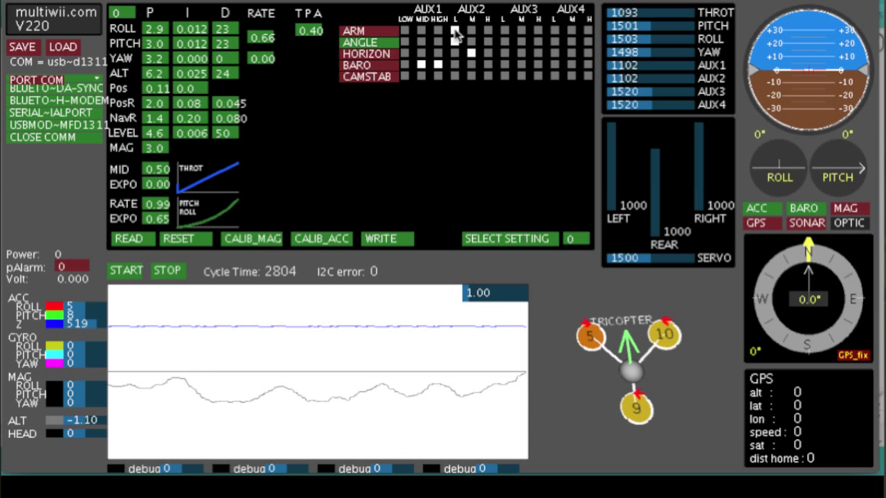
pyautogui.click(454, 31)
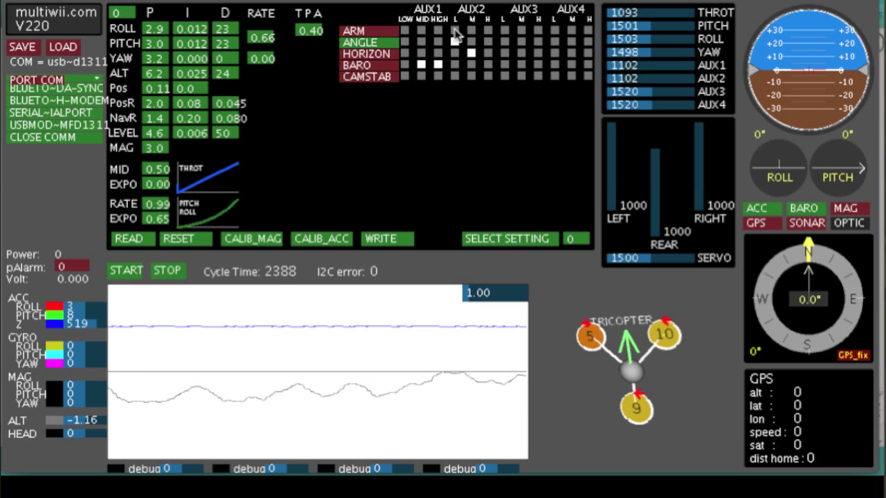
pyautogui.click(454, 31)
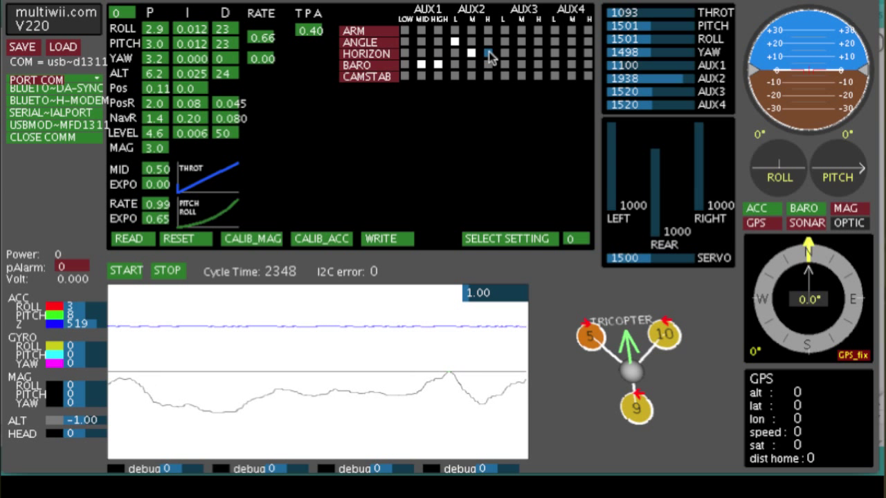
pyautogui.click(453, 40)
pyautogui.click(454, 42)
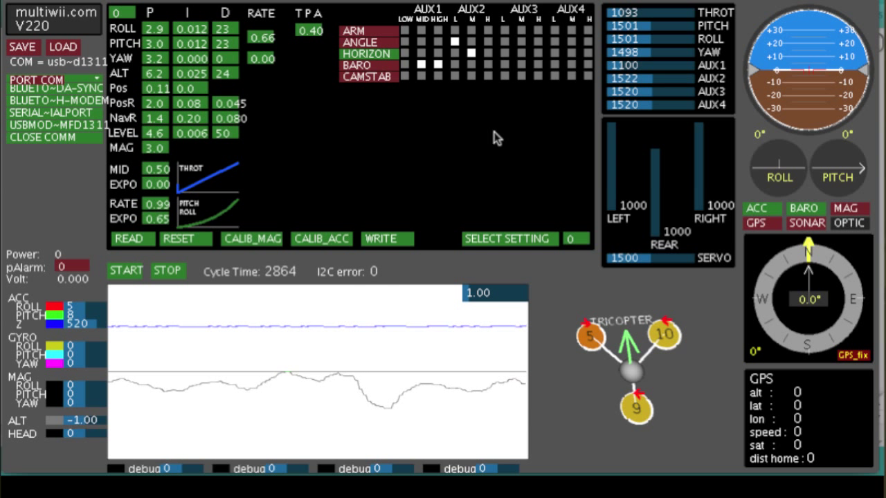
pyautogui.click(471, 54)
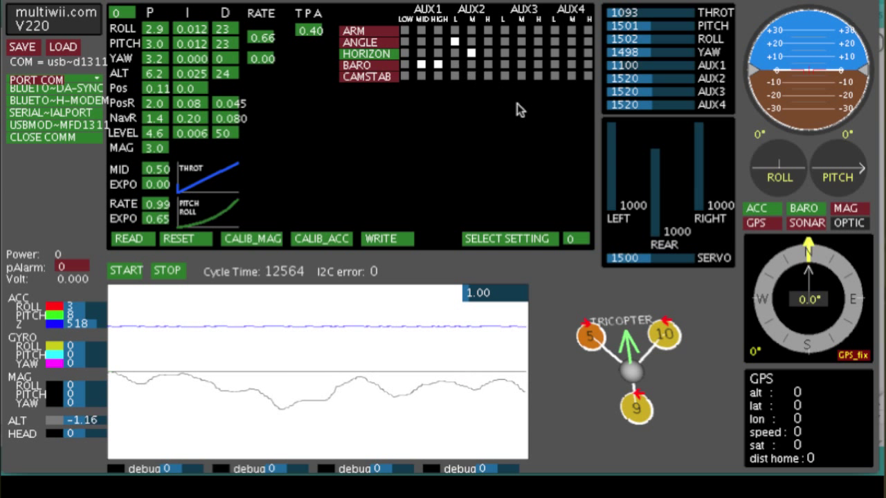
pyautogui.click(471, 55)
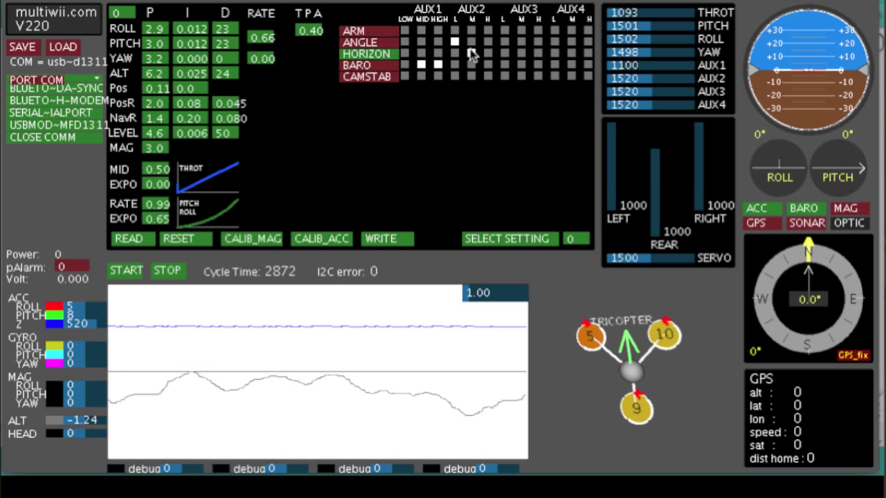
pyautogui.click(471, 42)
pyautogui.click(488, 41)
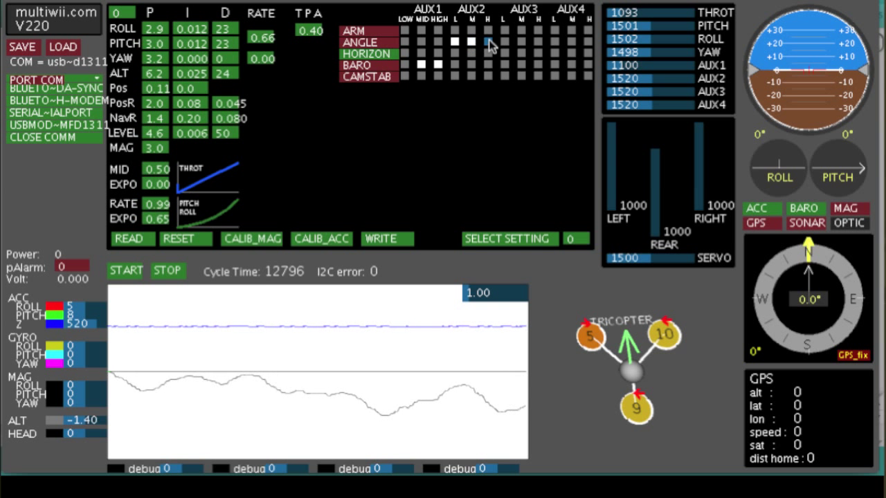
pyautogui.click(454, 41)
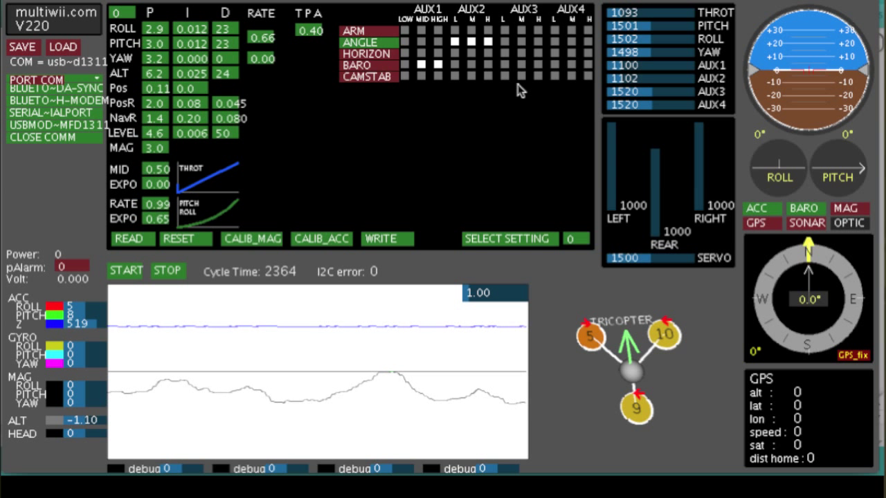
pyautogui.click(471, 42)
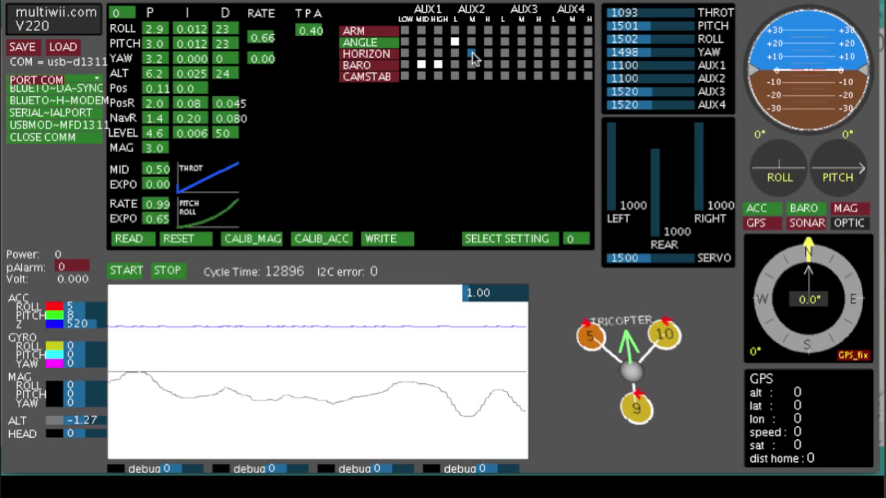
pyautogui.click(471, 51)
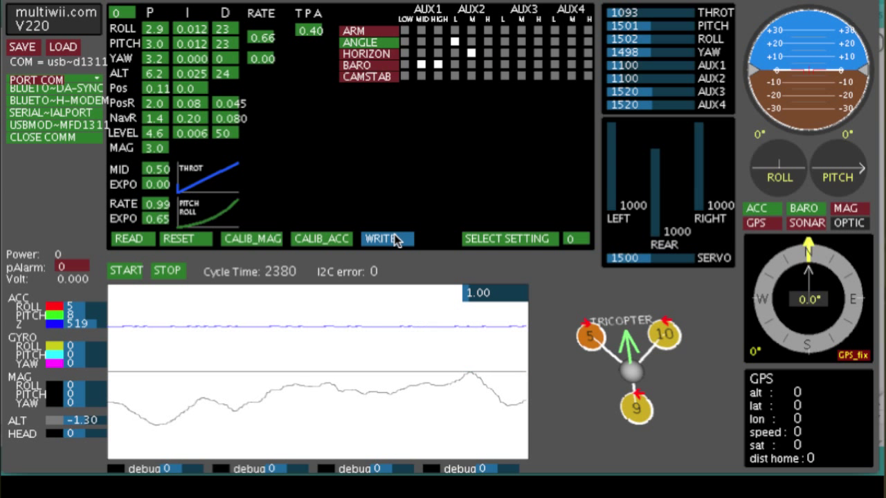
# Write the flight-mode assignments to the board's EEPROM.
pyautogui.click(396, 240)
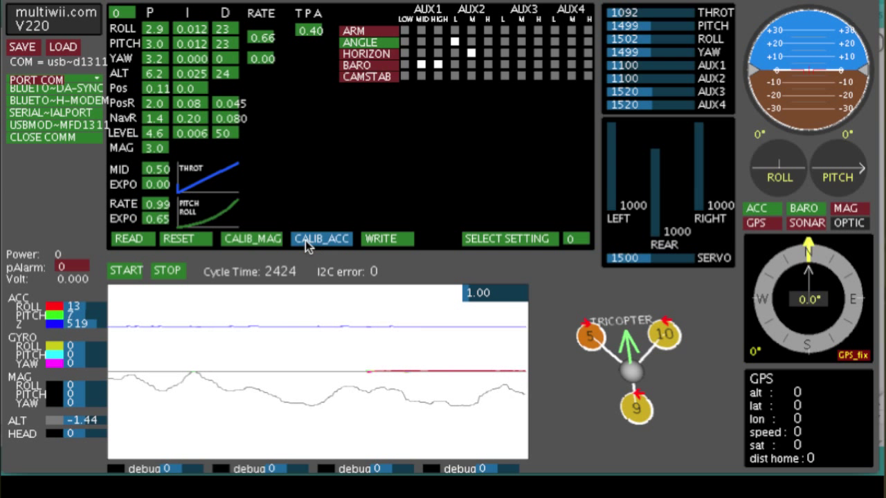
# Run CALIB_ACC with the board level to zero the accelerometer readings.
pyautogui.click(335, 248)
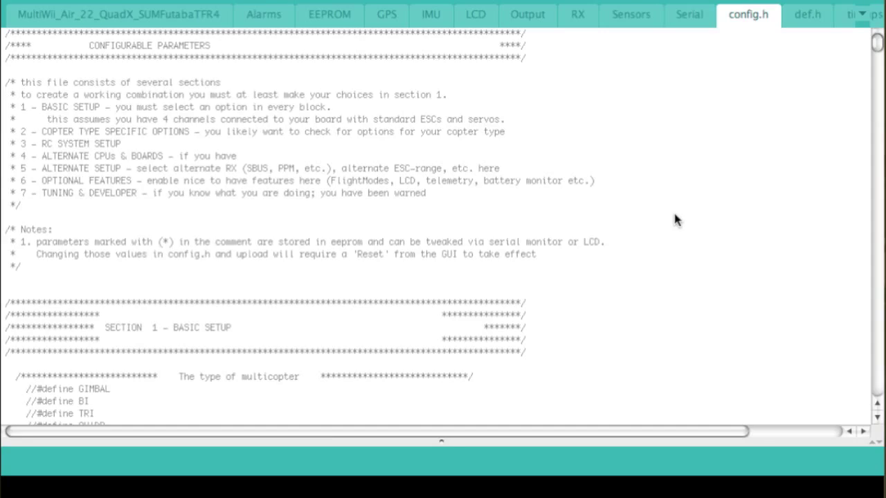
# Scroll through config.h's configurable parameters and return to the top.
pyautogui.scroll(-20, 675, 220)
pyautogui.scroll(20, 674, 210)
pyautogui.scroll(-10, 651, 151)
pyautogui.scroll(10, 650, 151)
pyautogui.scroll(-20, 520, 168)
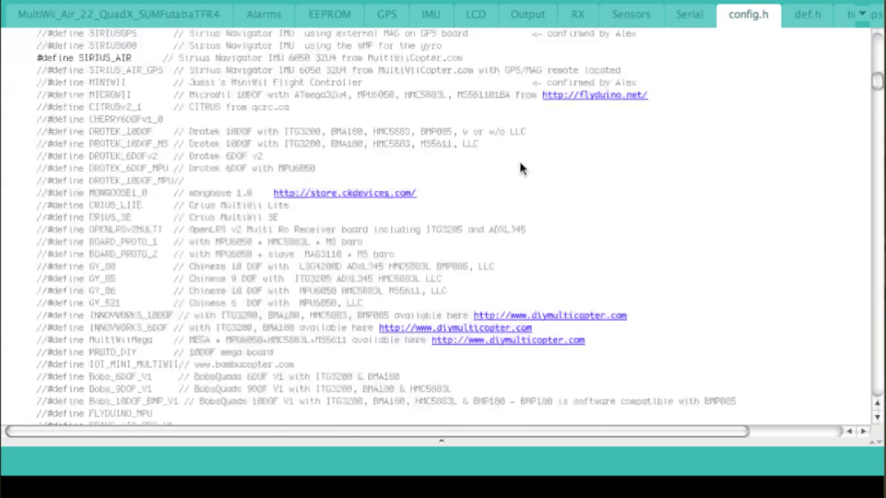
pyautogui.scroll(20, 520, 169)
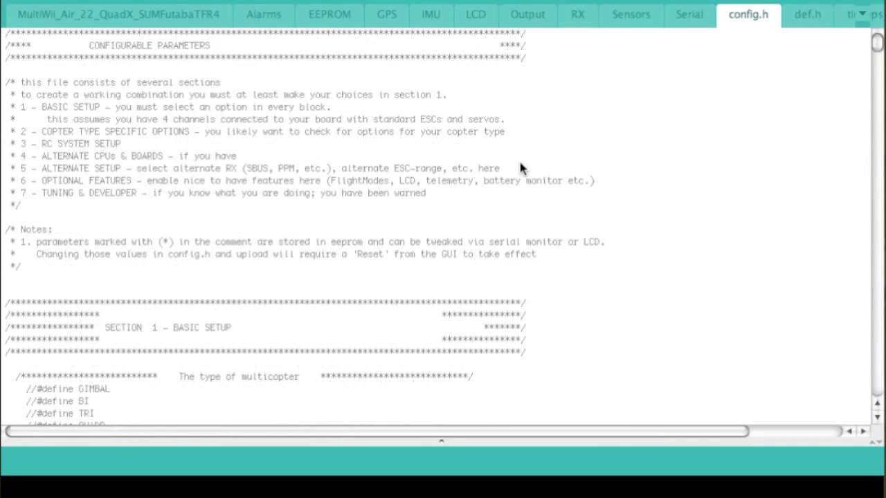